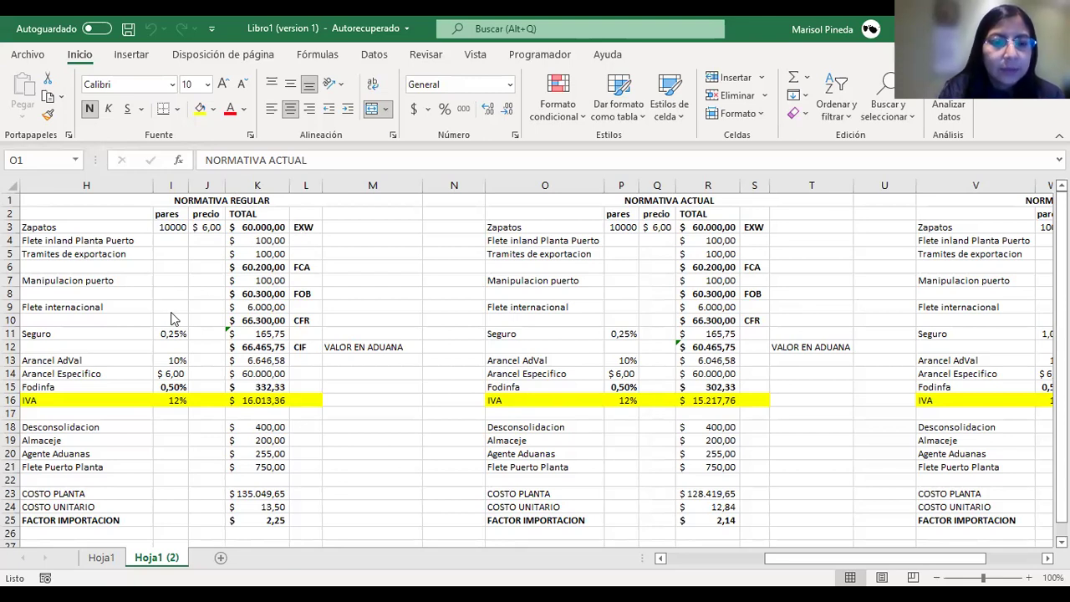
key("Down")
key("Left")
key("Left")
key("Down")
key("Down")
key("Right")
key("Right")
key("Right")
key("Right")
key("Right")
key("Left")
key("Left")
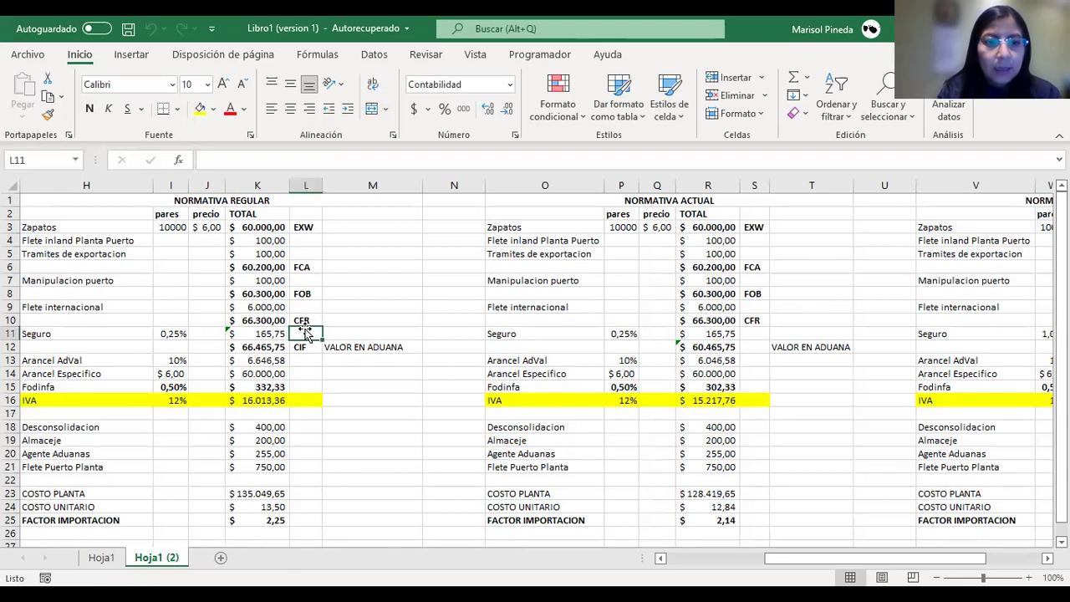
- Review the Zapatos row under NORMATIVA REGULAR, covering the pairs, unit price, total and EXW term
left_click(247, 213)
left_click(262, 201)
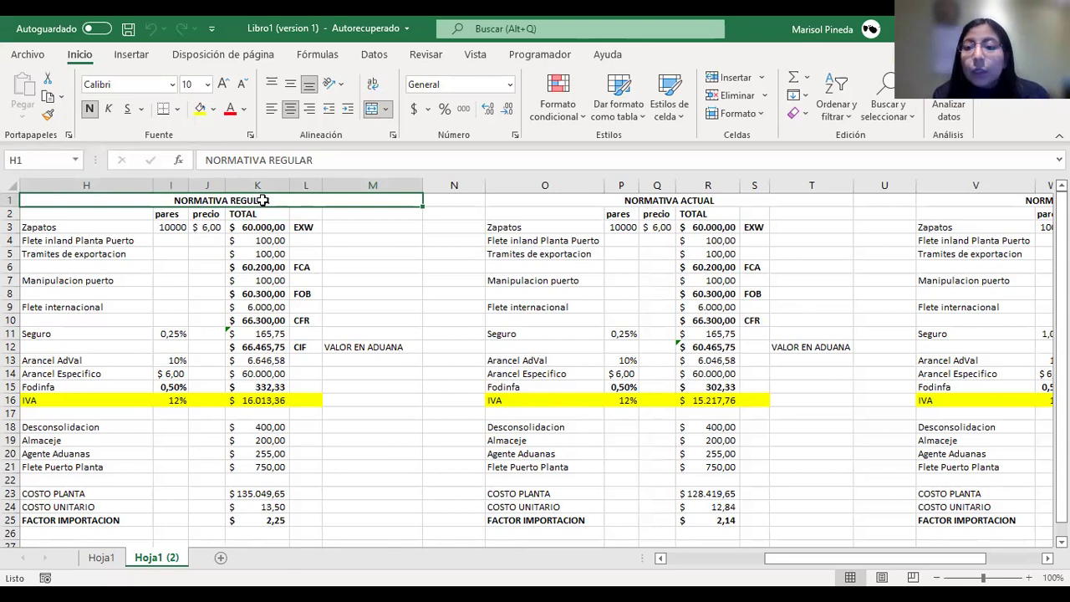
key("Down")
key("Down")
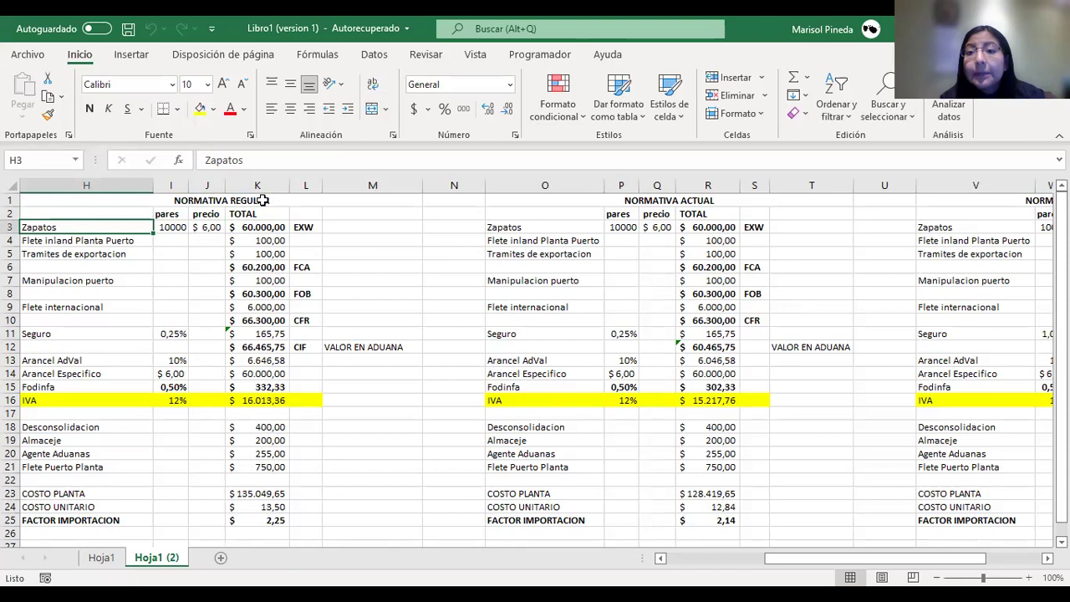
key("Right")
key("Right")
key("Right")
key("Right")
key("Left")
key("Left")
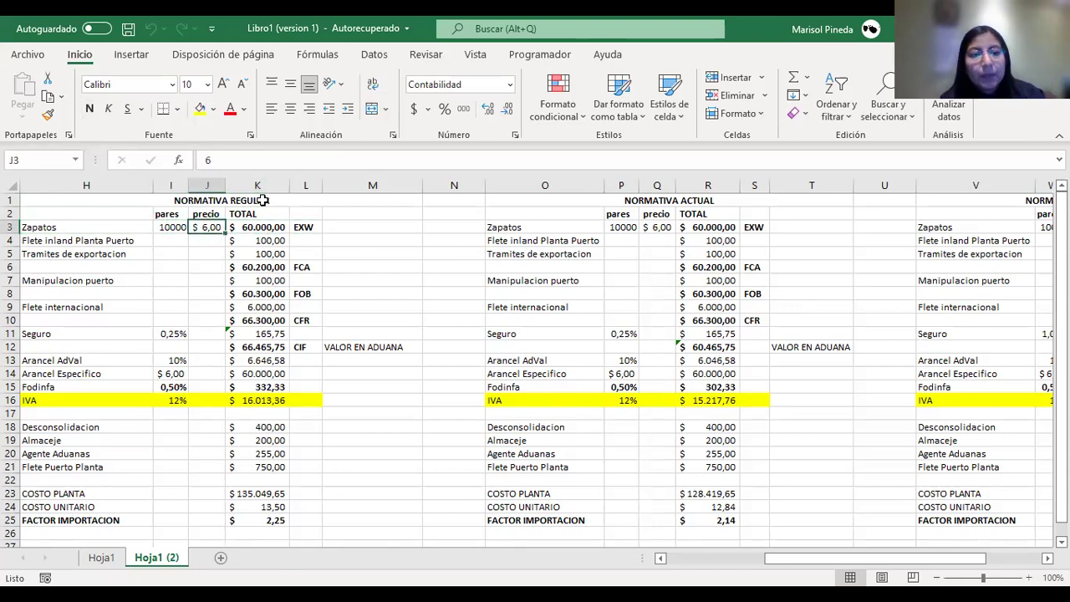
key("Right")
key("Down")
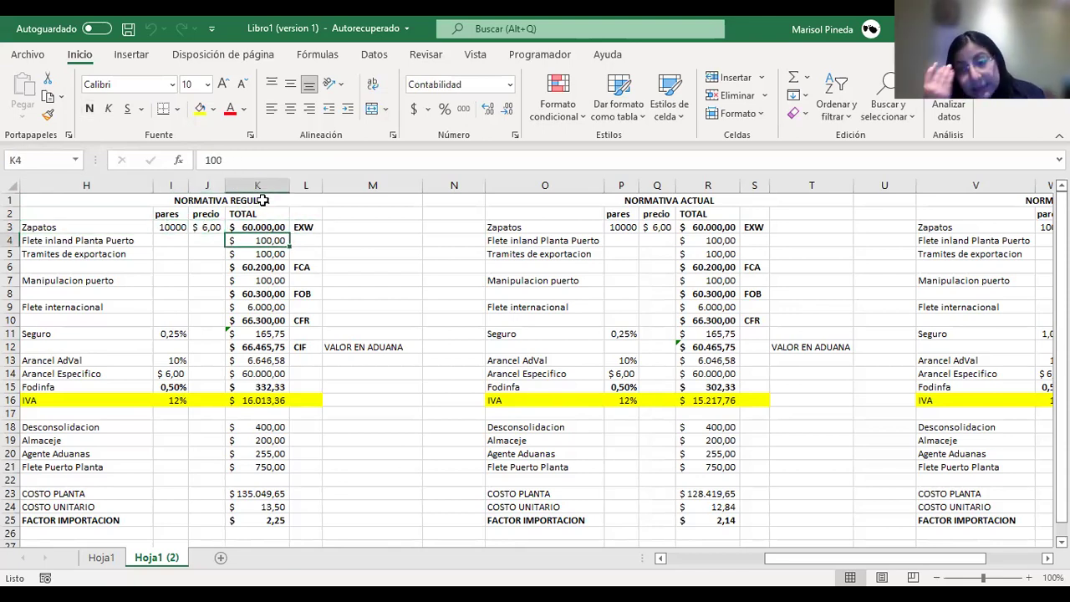
key("Up")
key("Right")
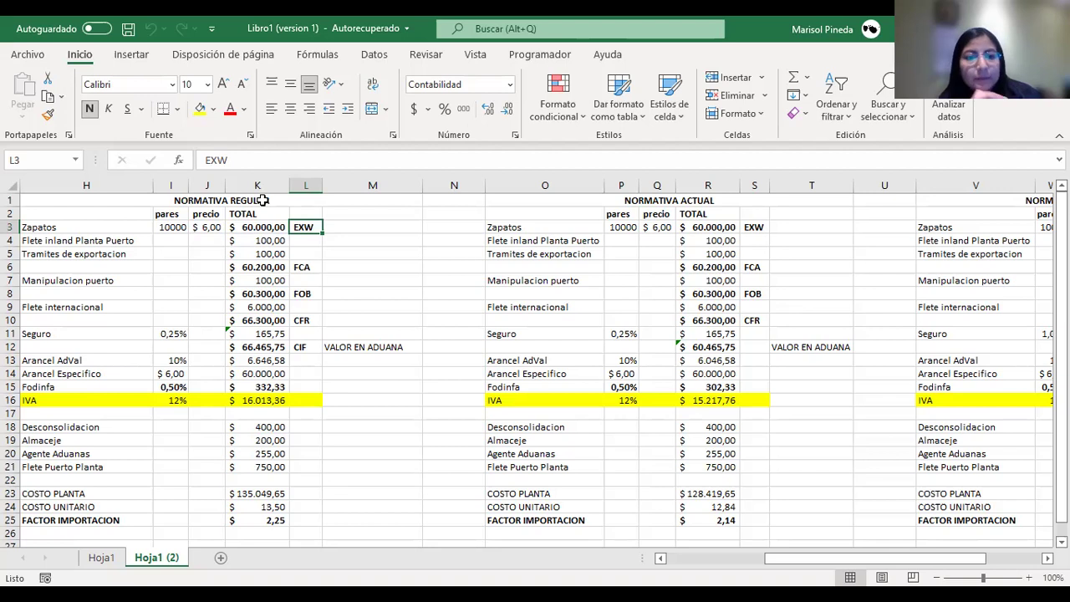
- Examine the NORMATIVA REGULAR export costs from Flete inland Planta Puerto through the FCA and FOB subtotals
key("Down")
key("Left")
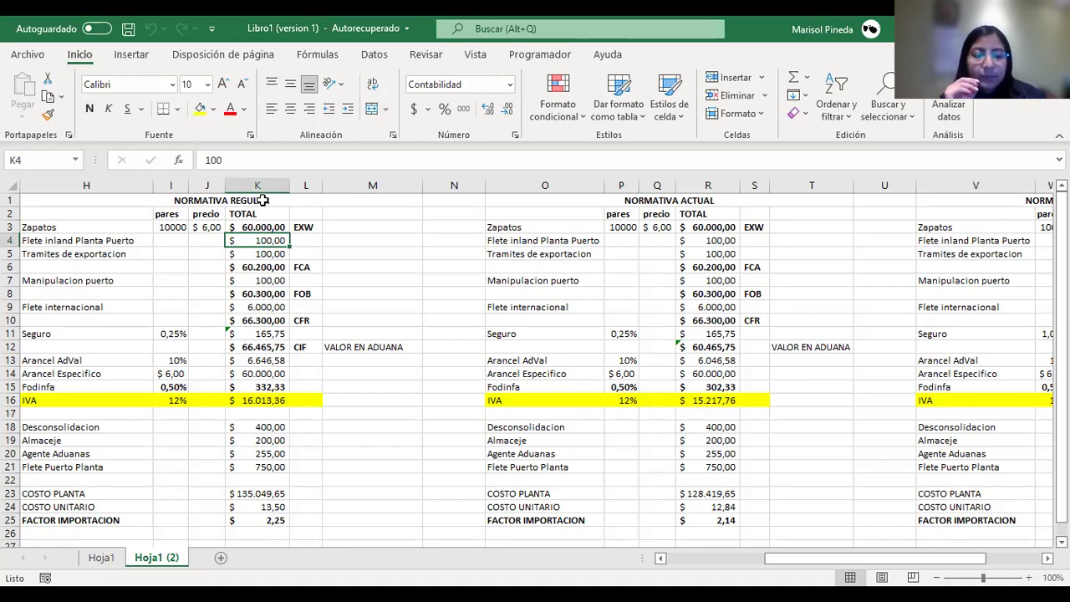
key("Down")
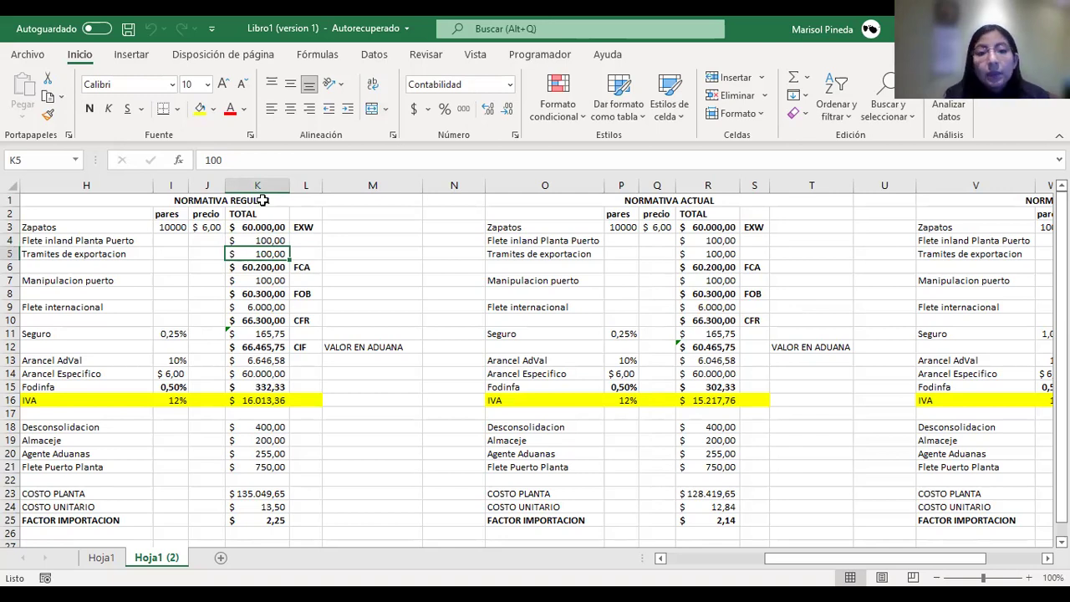
key("Down")
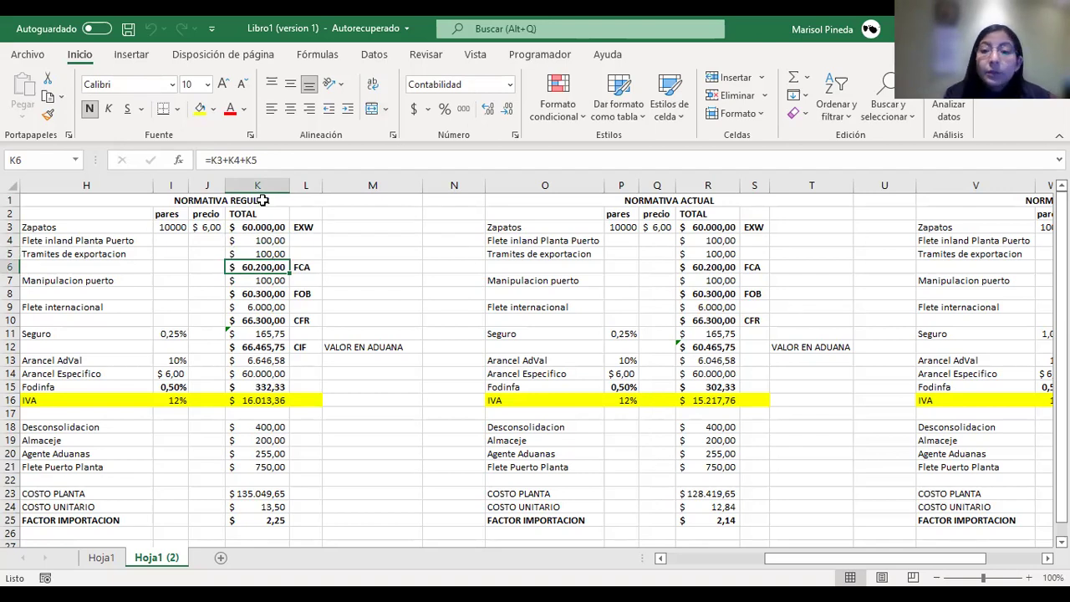
key("Down")
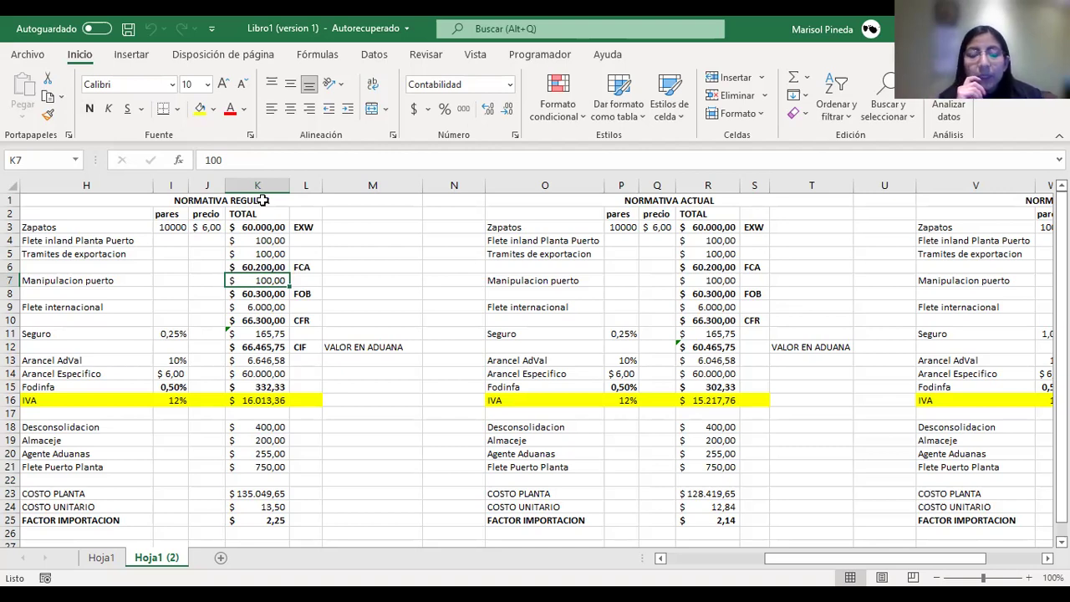
key("Down")
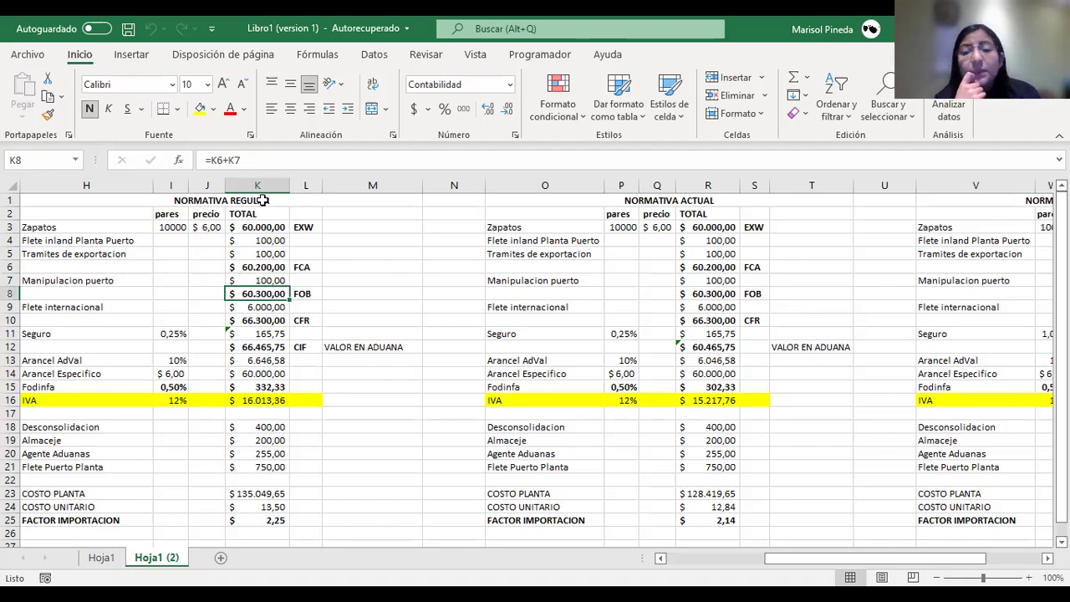
- Inspect the NORMATIVA REGULAR international freight, CFR subtotal and Seguro formula, tracing the insurance references up to the CIF value
left_click(274, 308)
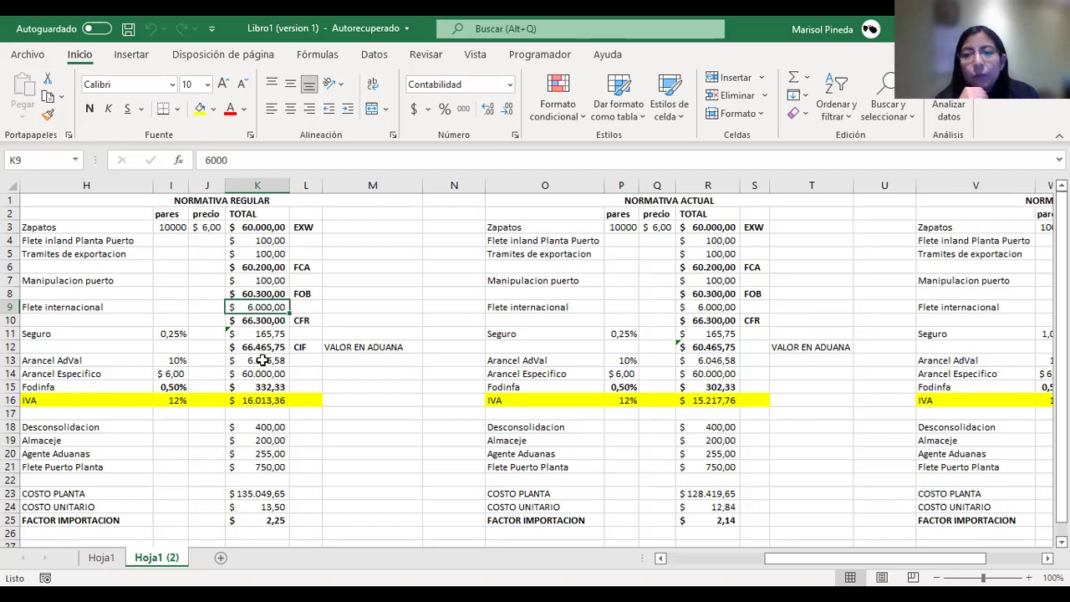
left_click(265, 293)
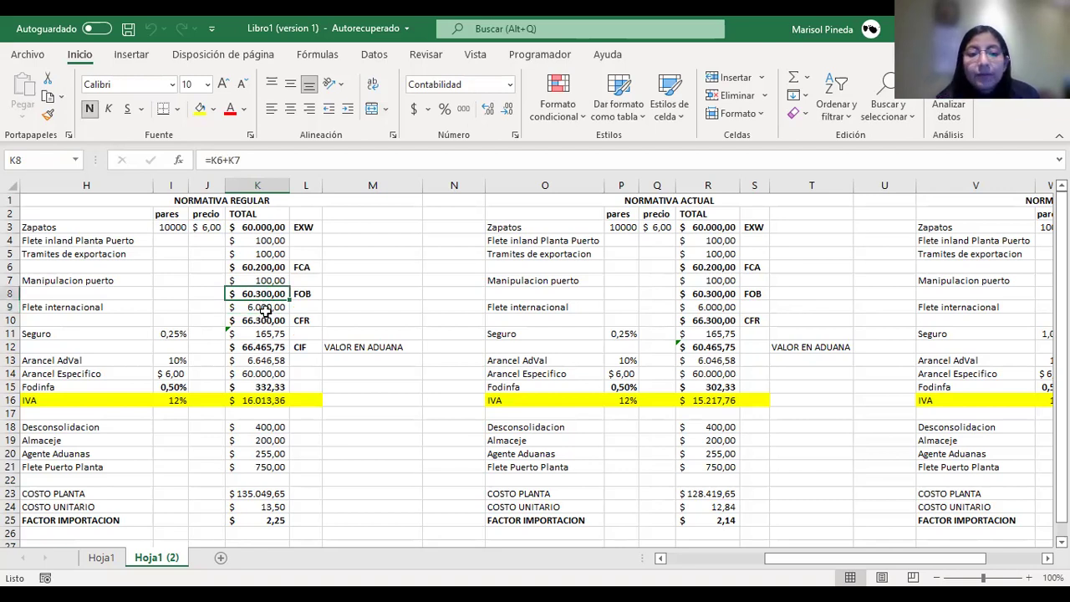
left_click(267, 308)
left_click(255, 332)
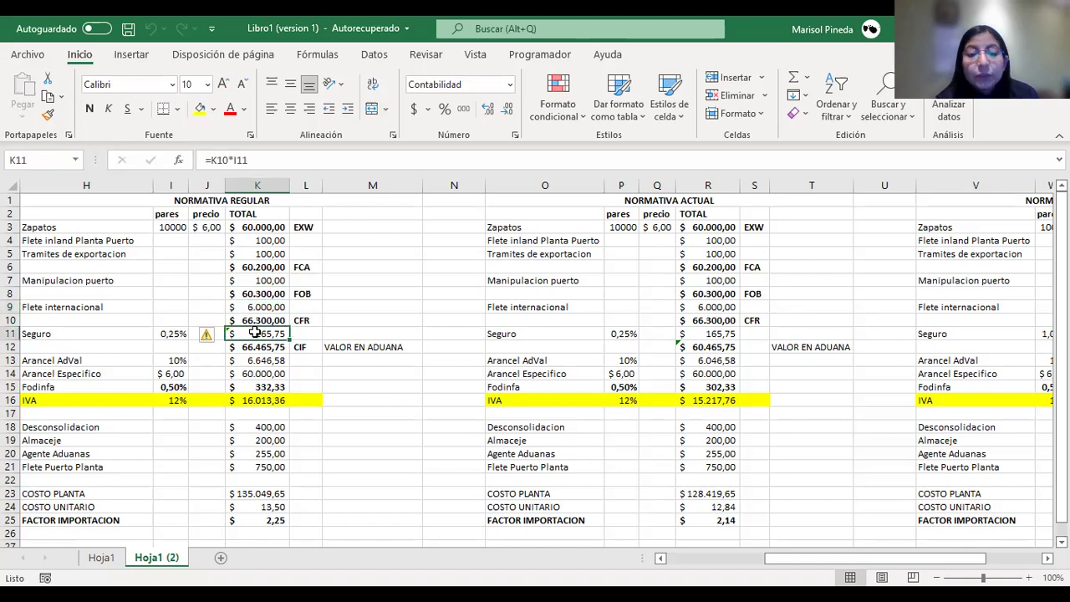
left_click(268, 320)
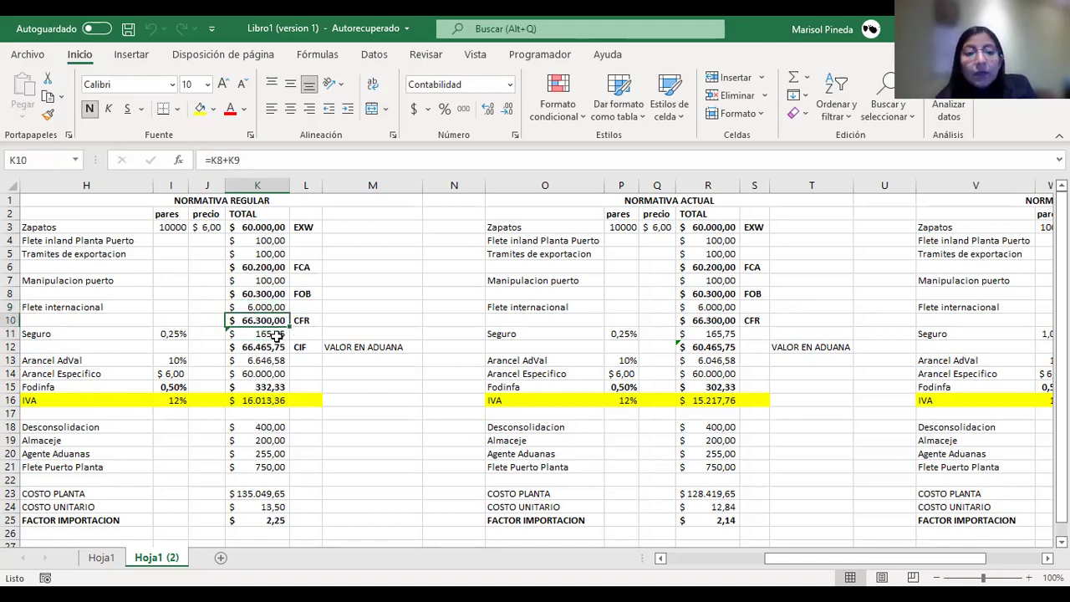
left_click(278, 335)
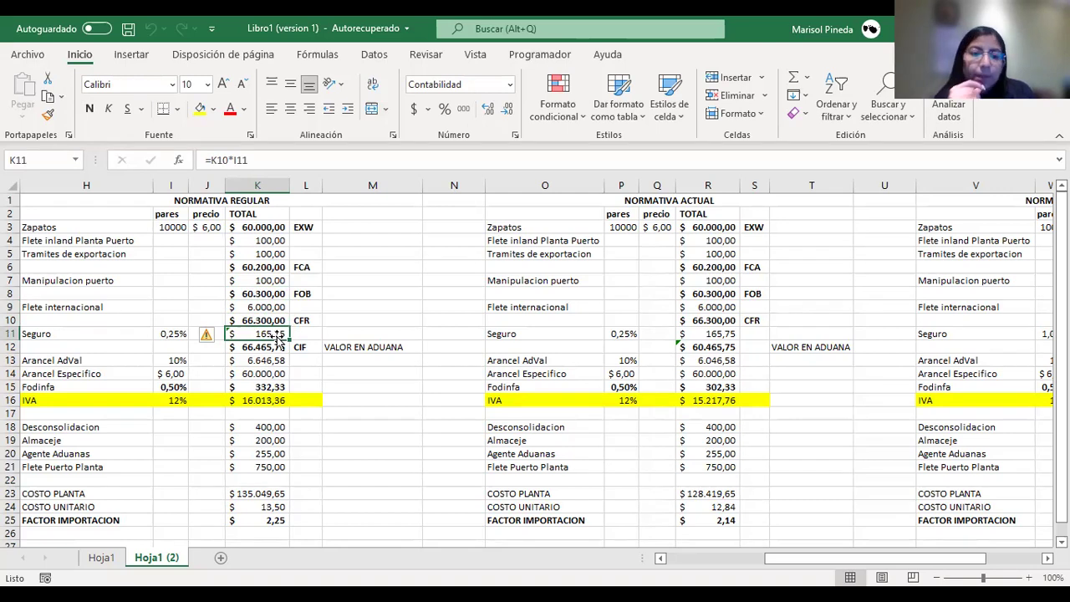
left_click(309, 154)
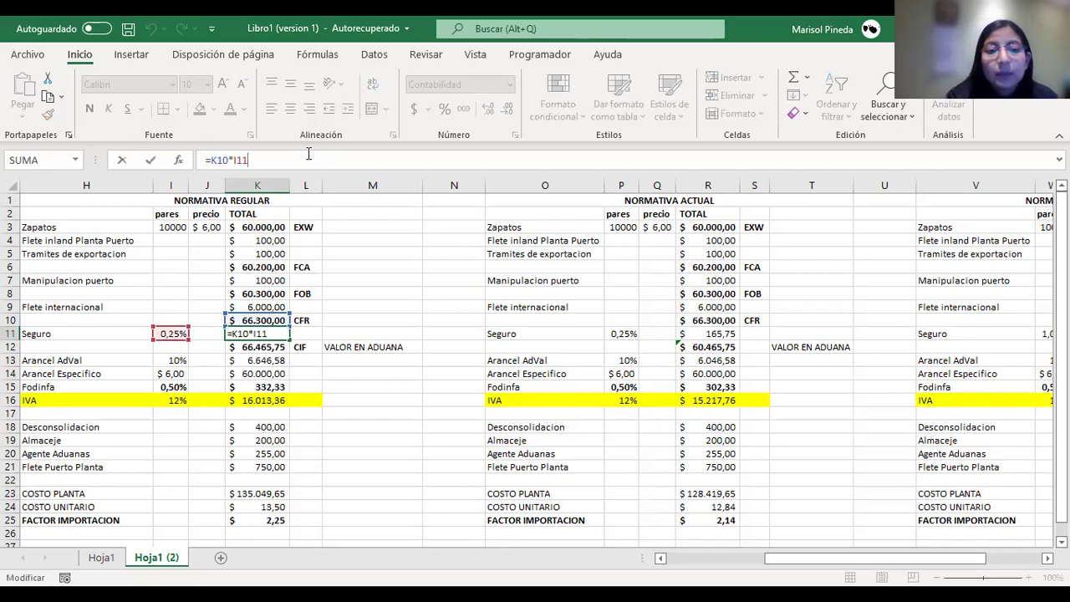
key("Return")
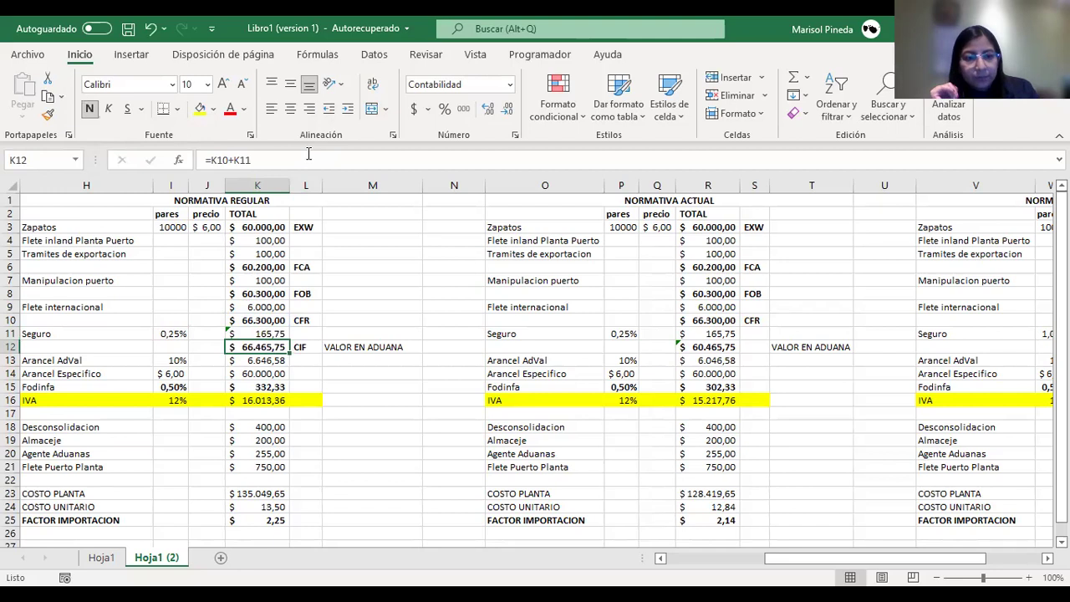
- Trace the cell references in the Arancel AdVal and Arancel Especifico formulas under NORMATIVA REGULAR
key("Return")
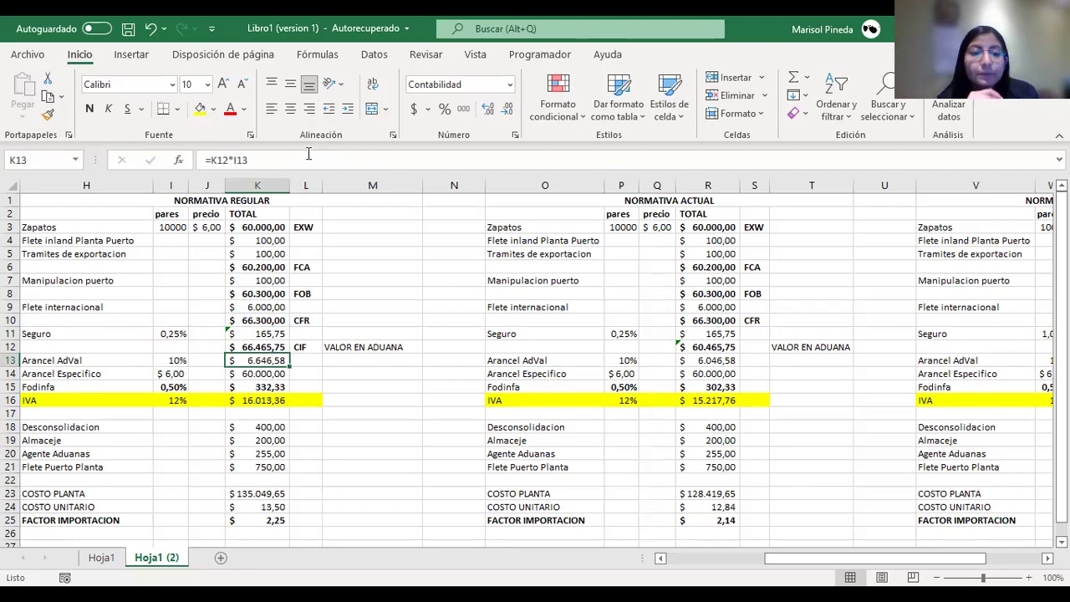
left_click(163, 363)
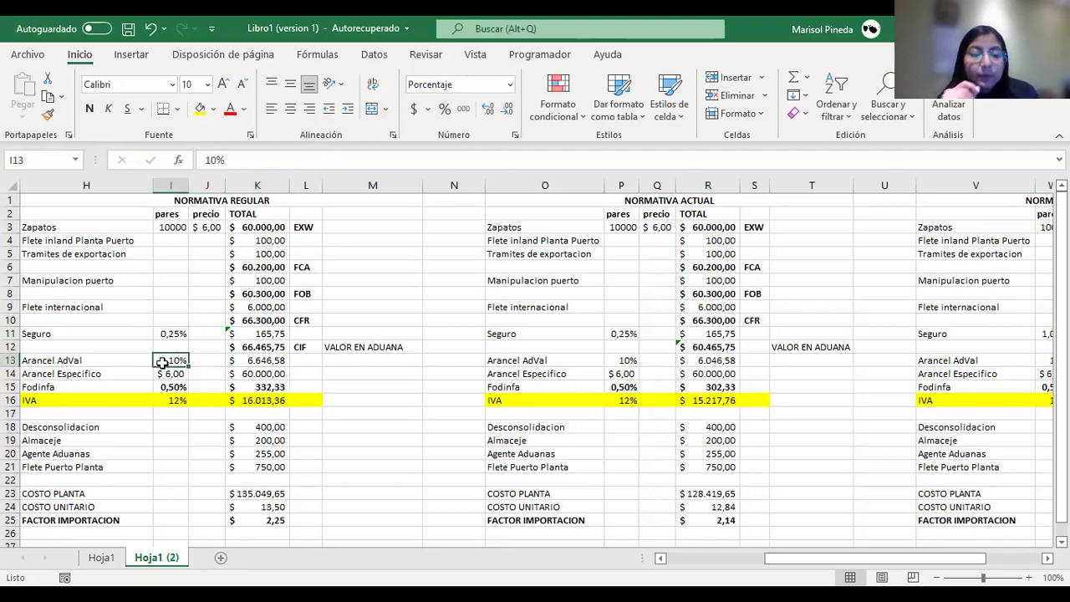
left_click(276, 356)
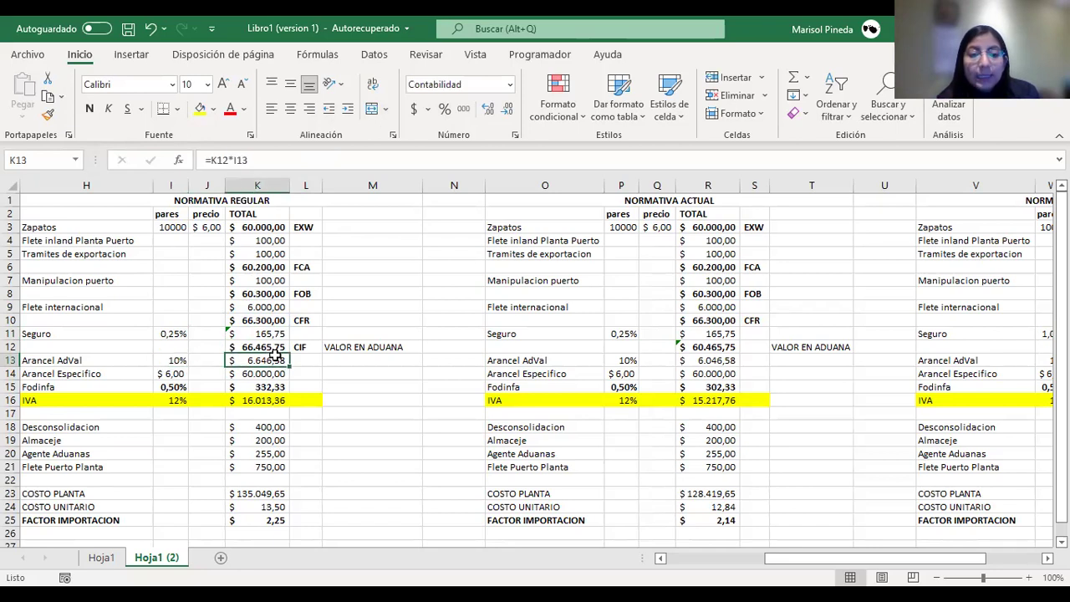
left_click(372, 160)
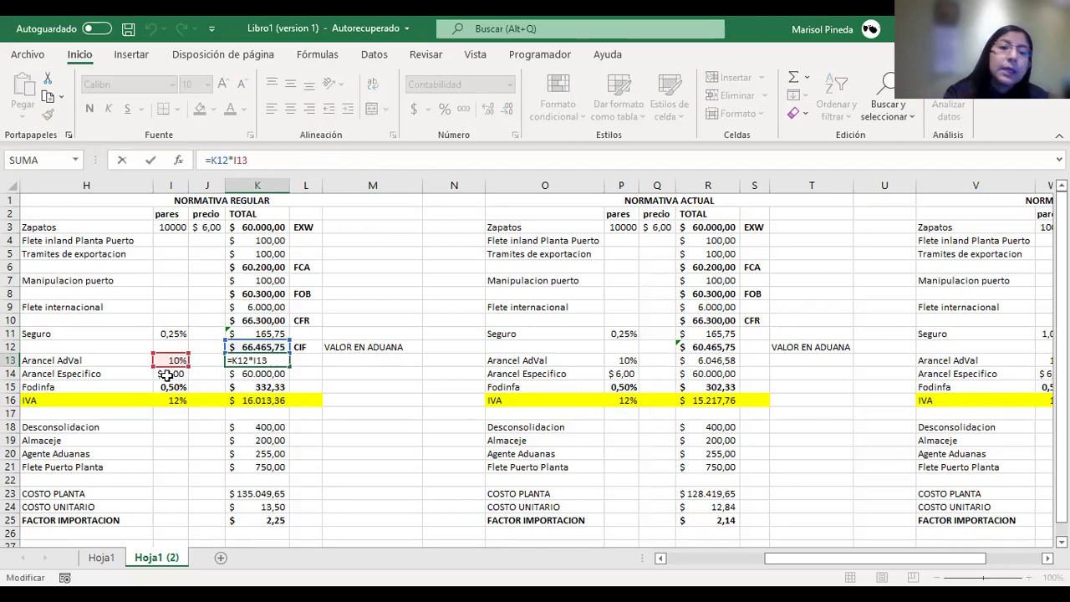
key("Return")
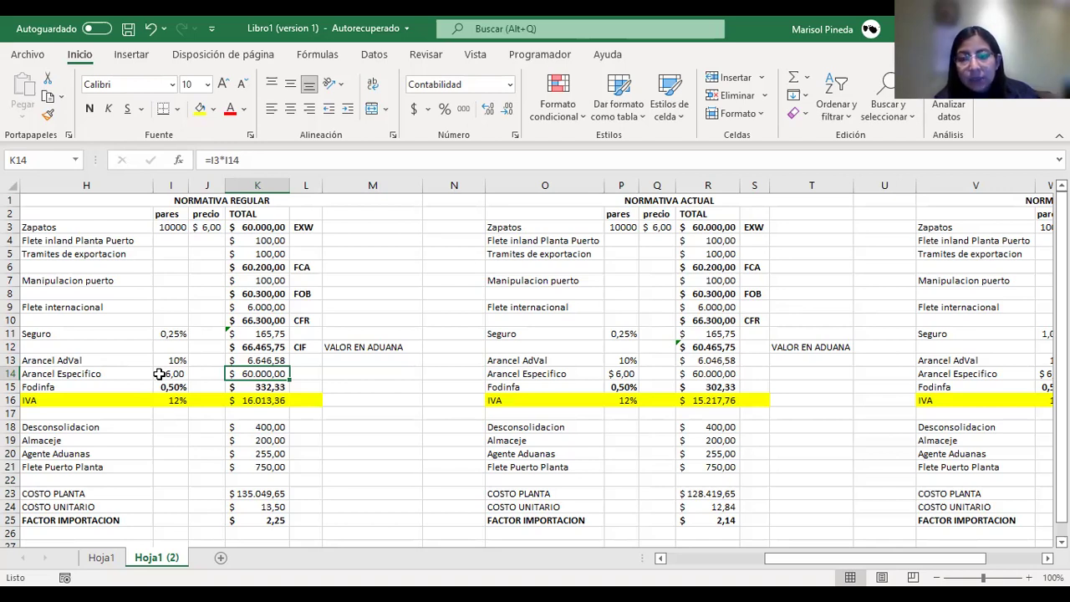
left_click(351, 155)
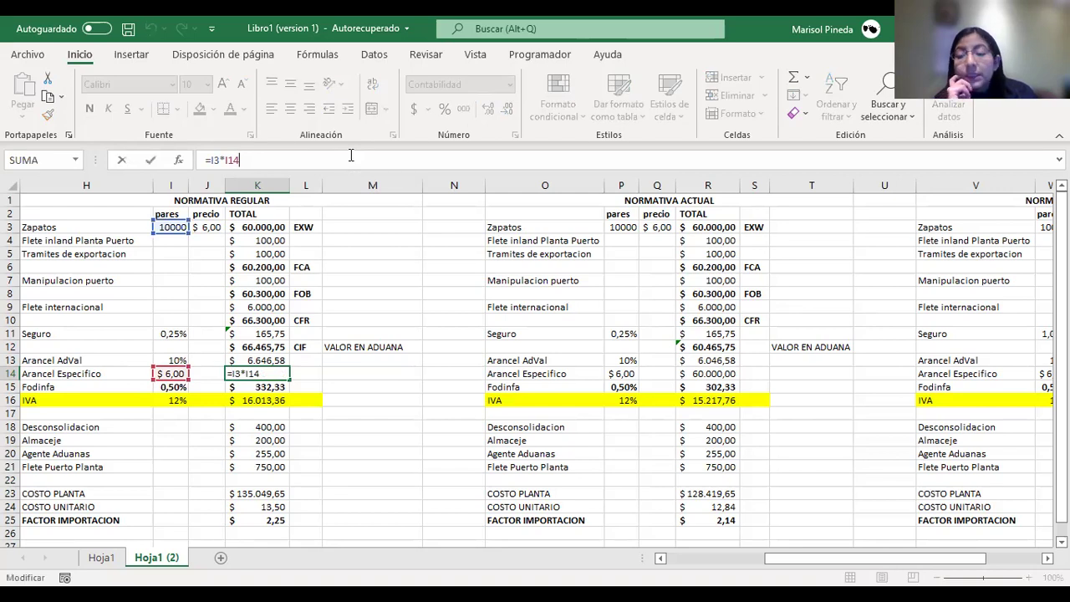
key("Return")
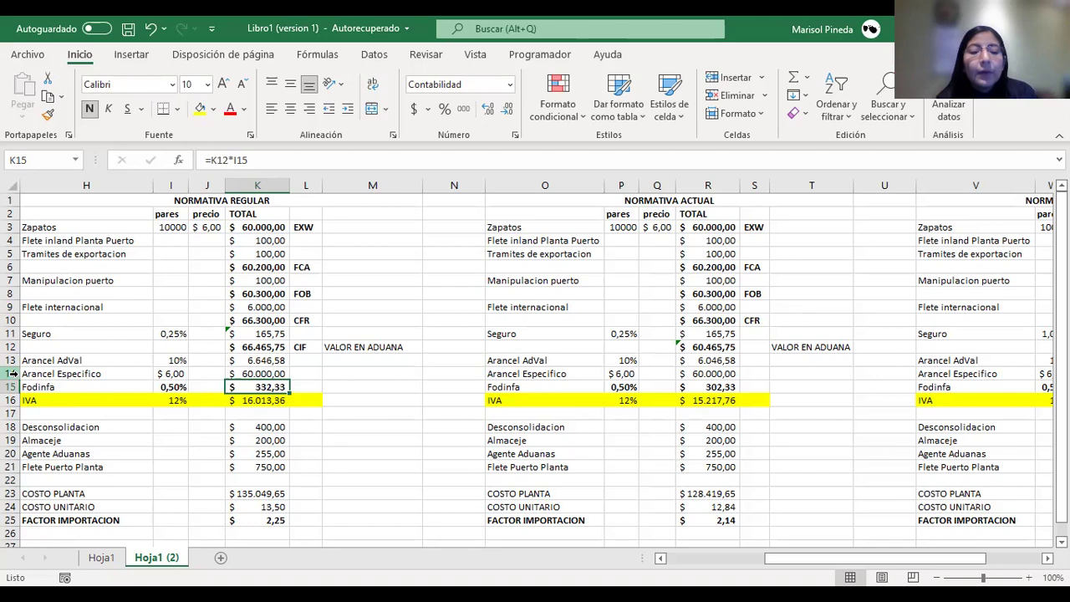
- Trace the cells that the IVA formula in K16 uses under NORMATIVA REGULAR
left_click(253, 402)
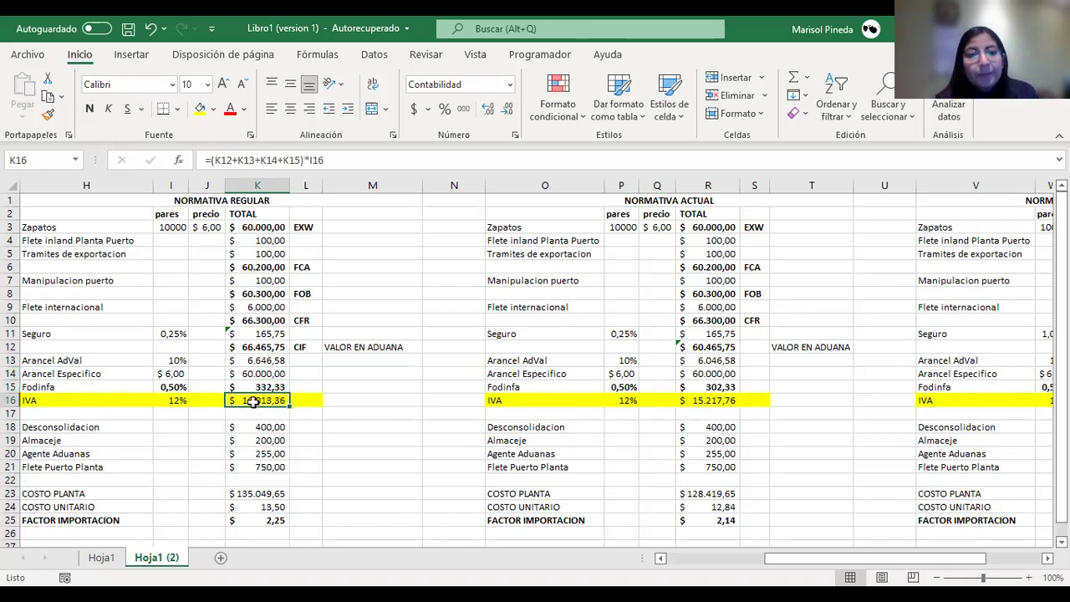
left_click(366, 156)
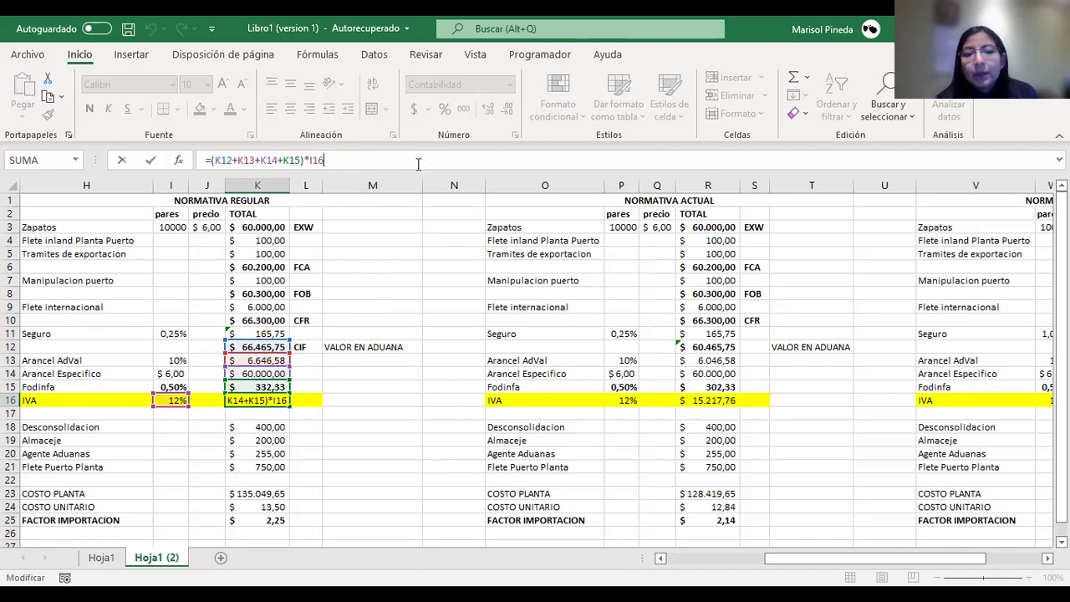
key("Return")
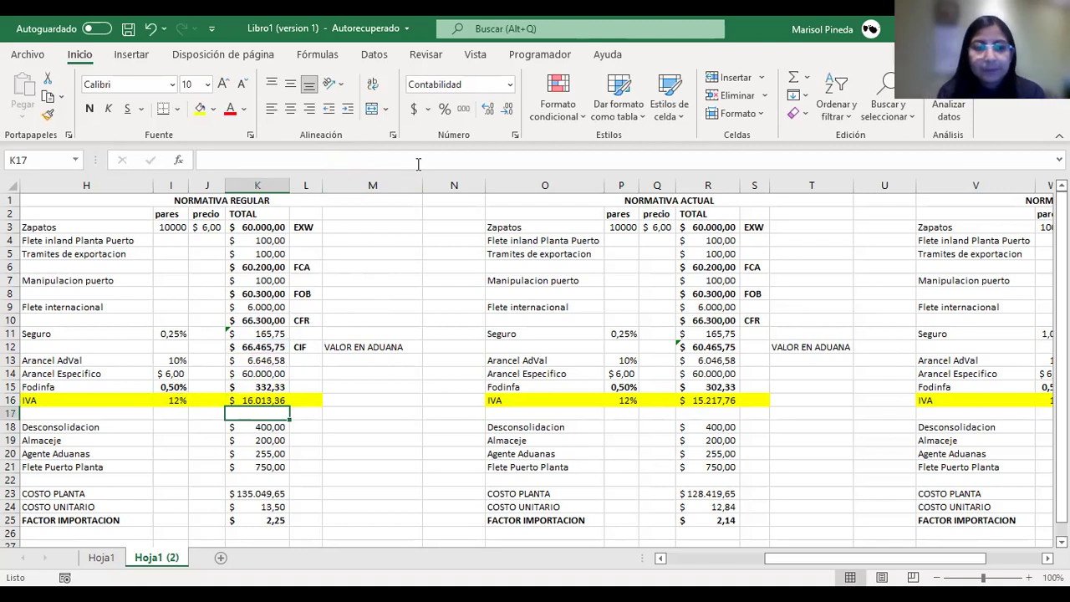
- Review the NORMATIVA REGULAR local expenses from Desconsolidacion through Almaceje and Agente Aduanas to Flete Puerto Planta
key("Down")
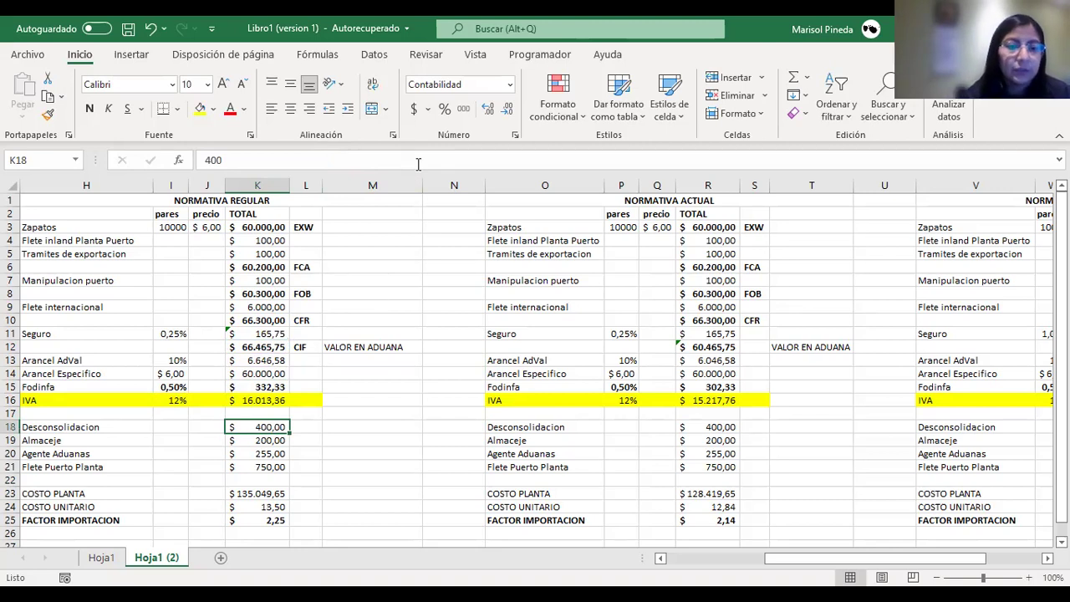
key("Down")
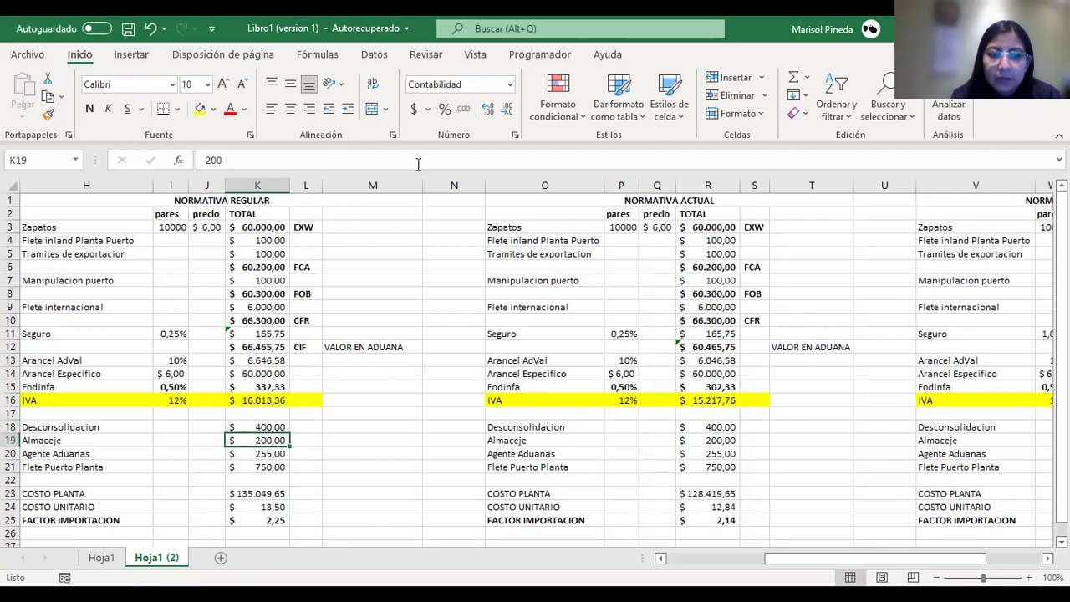
key("Down")
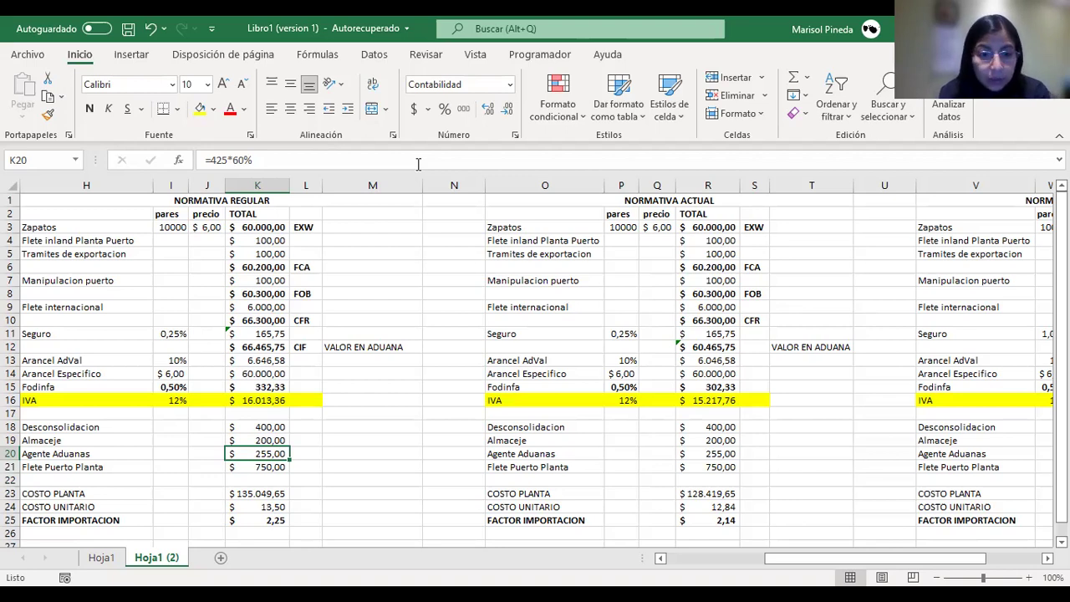
key("Down")
- Trace the COSTO PLANTA formula's references under NORMATIVA REGULAR and check the COSTO UNITARIO and FACTOR IMPORTACION formulas
key("Down")
key("Down")
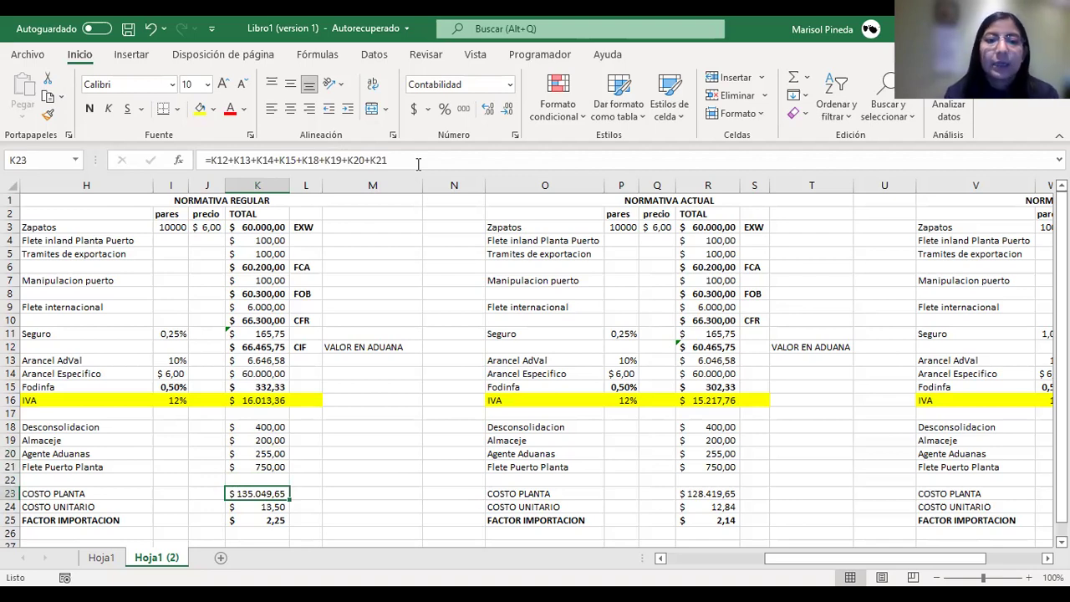
left_click(417, 159)
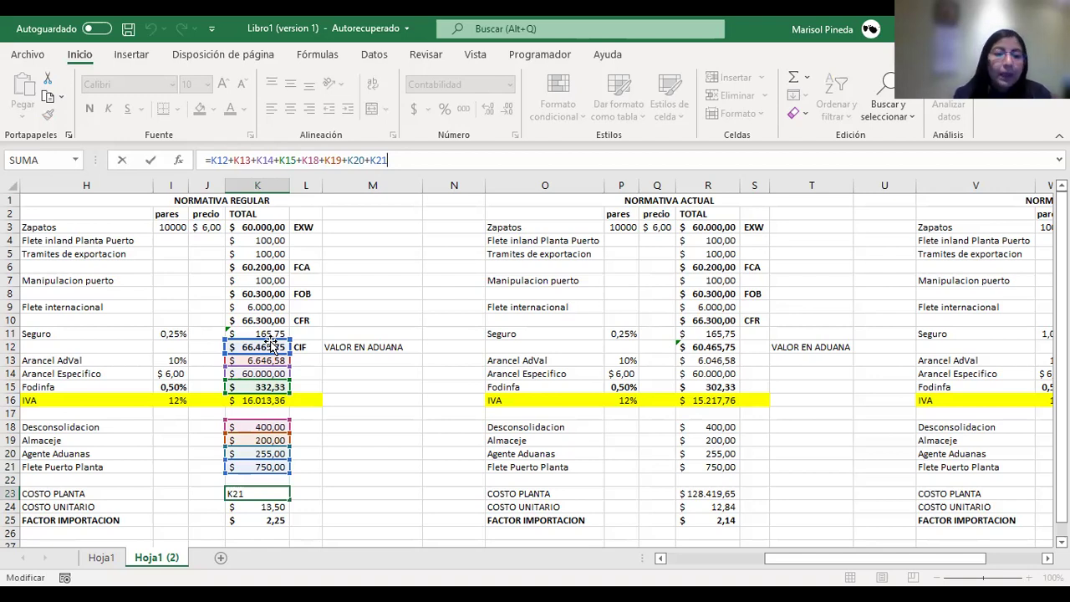
key("Return")
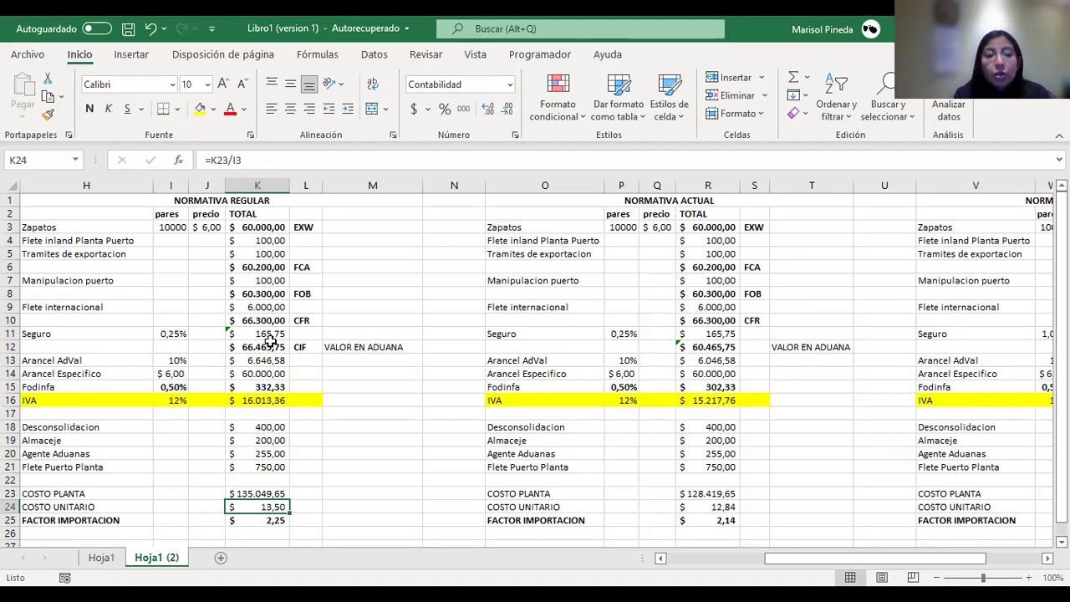
key("Down")
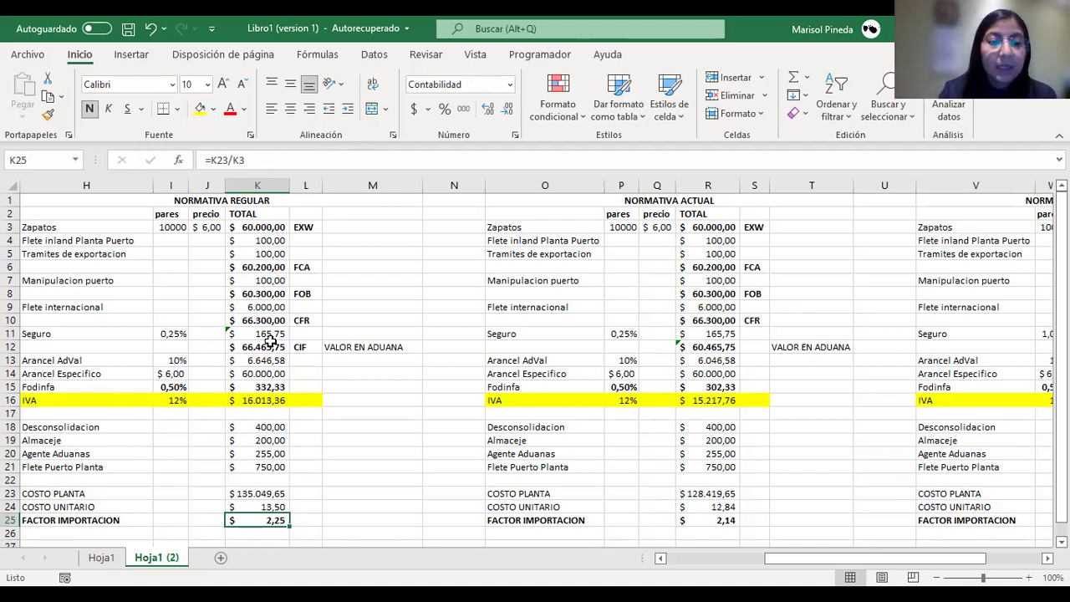
- Trace the cells that the FACTOR IMPORTACION formula in K25 uses under NORMATIVA REGULAR
left_click(368, 160)
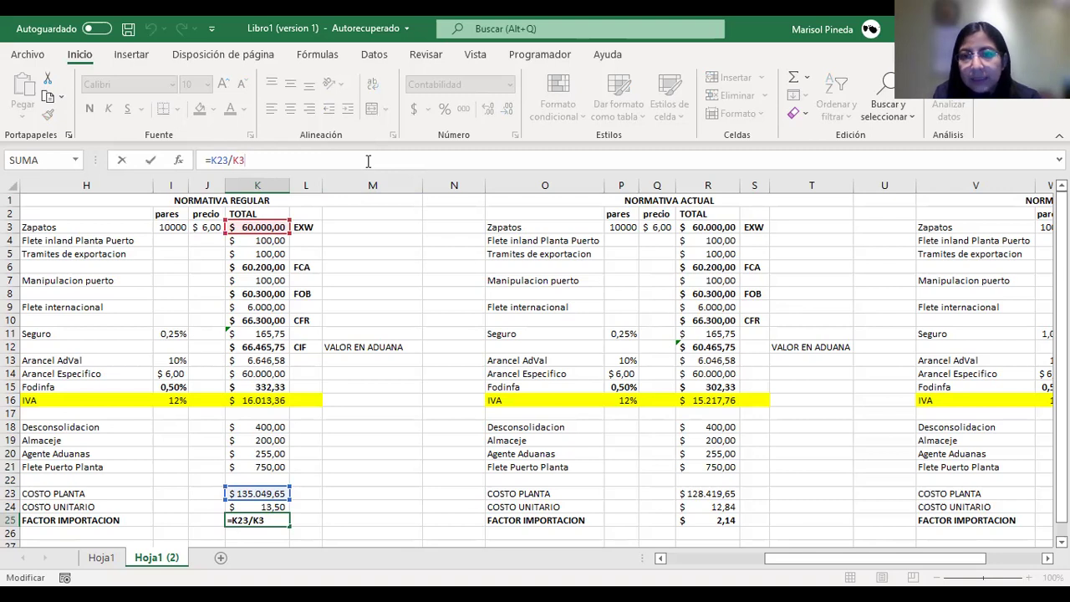
key("Return")
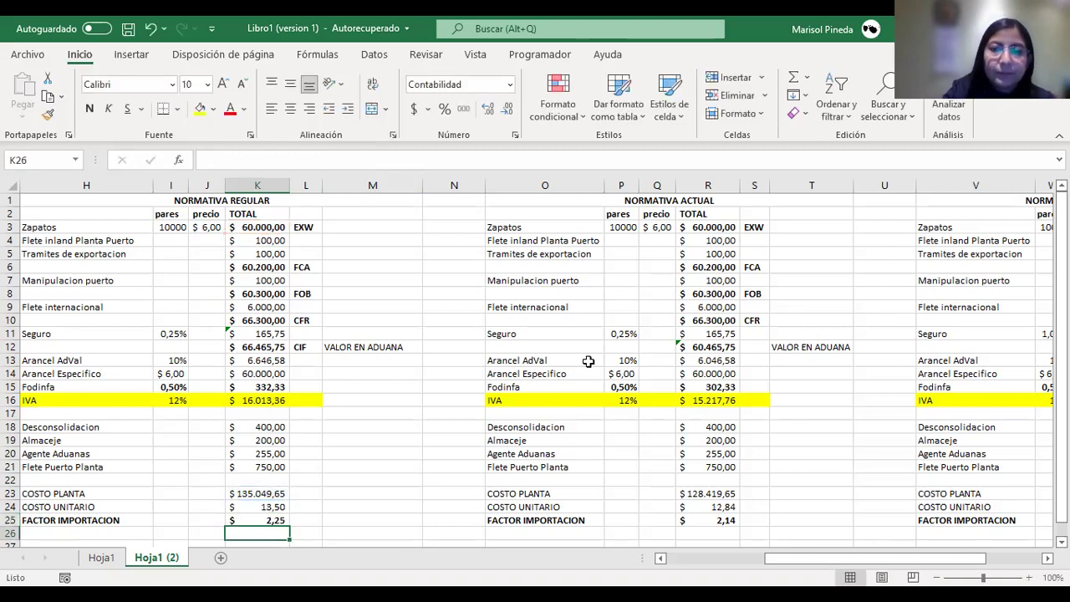
- Trace the VALOR EN ADUANA formula in R12 under NORMATIVA ACTUAL, and compare the Arancel AdVal amounts of NORMATIVA ACTUAL and NORMATIVA REGULAR
left_click(726, 196)
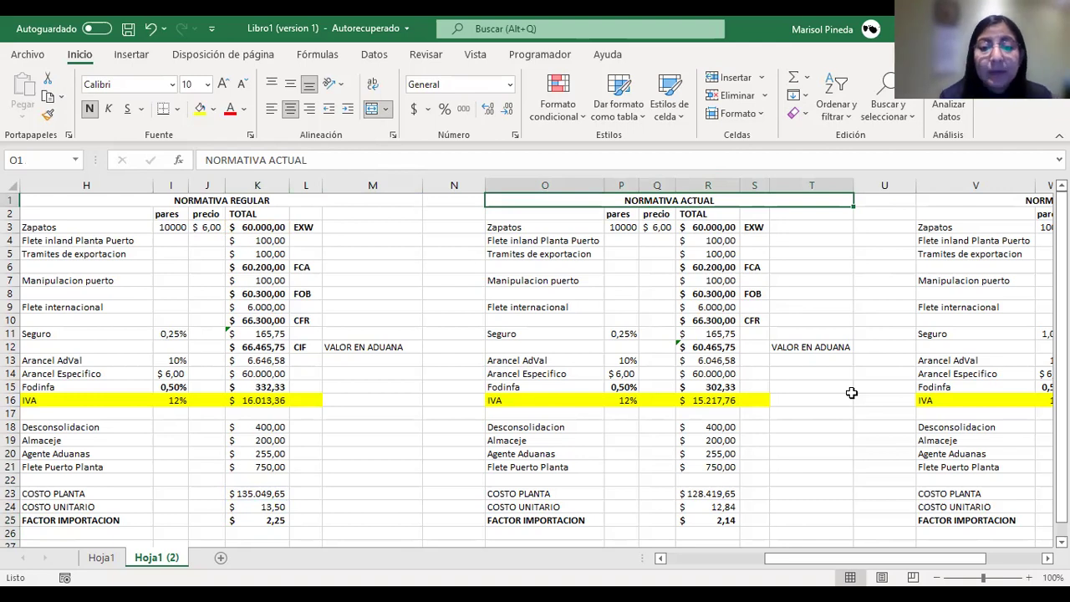
left_click(719, 359)
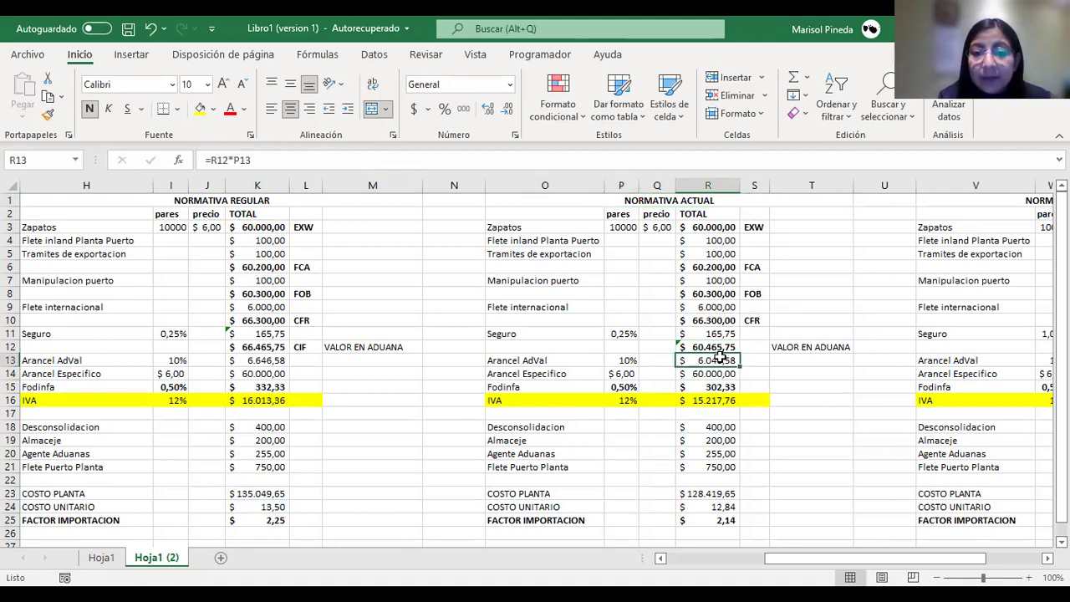
left_click(801, 349)
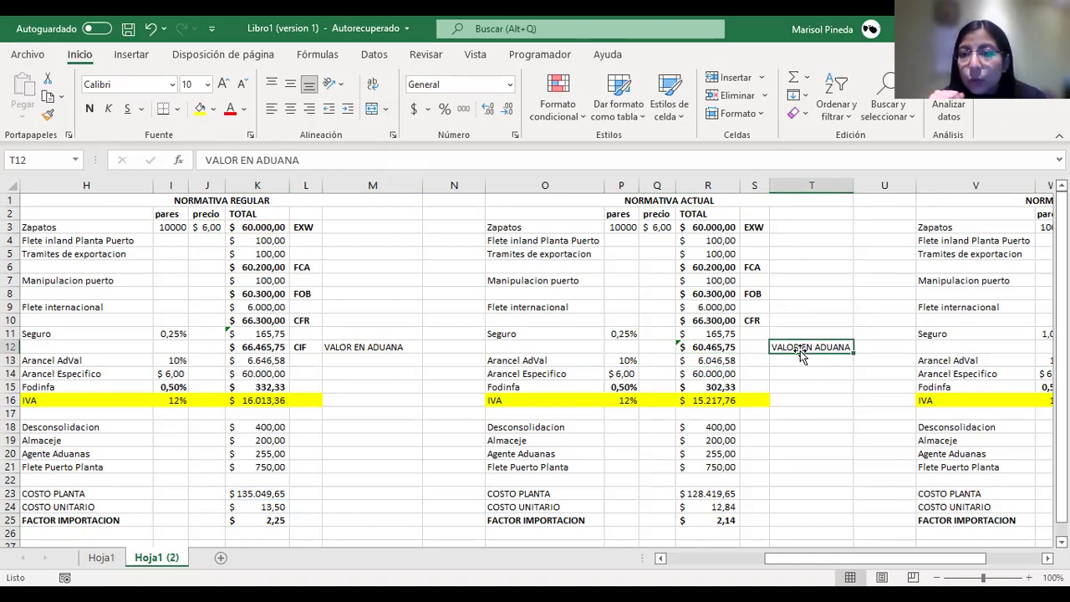
left_click(700, 365)
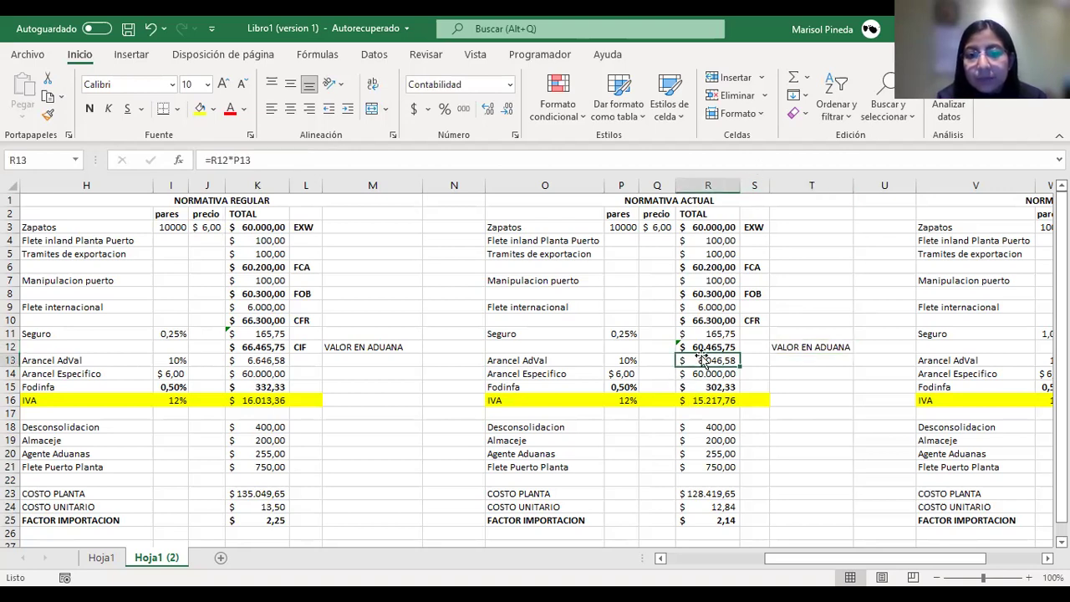
left_click(702, 347)
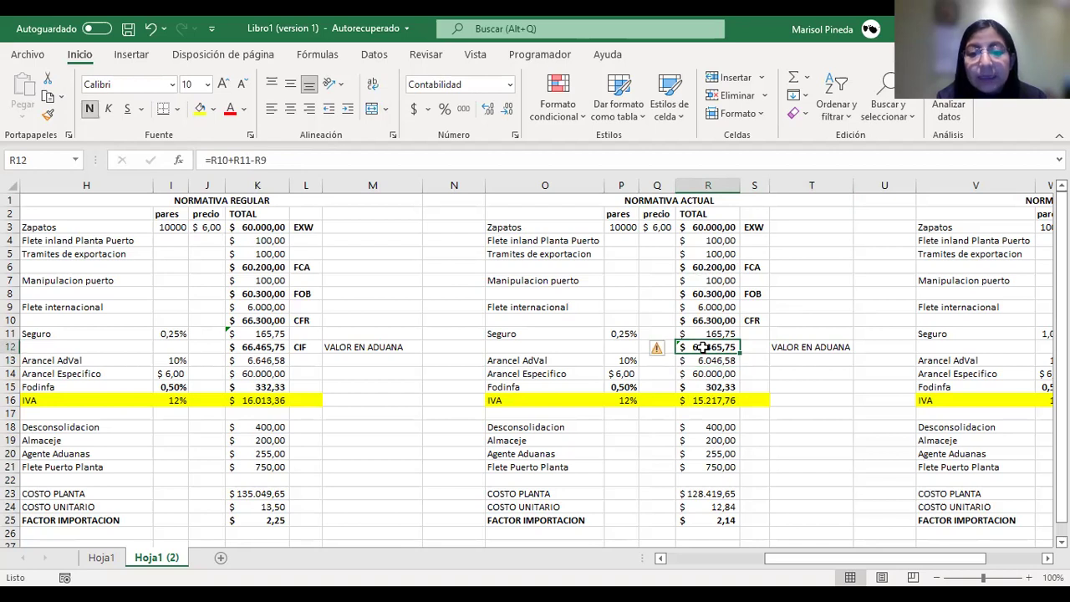
left_click(787, 151)
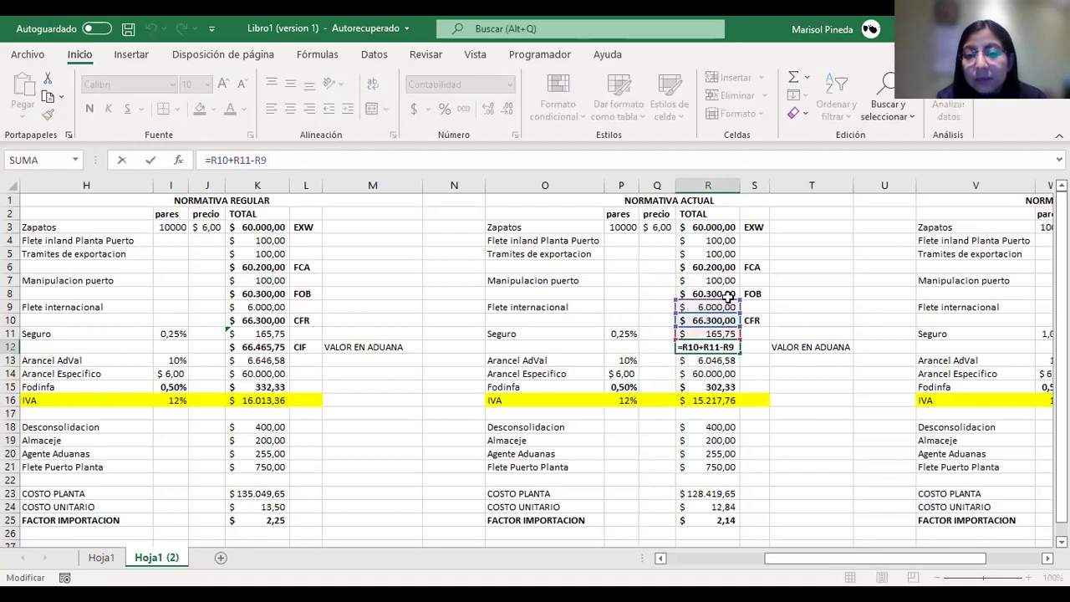
left_click(768, 386)
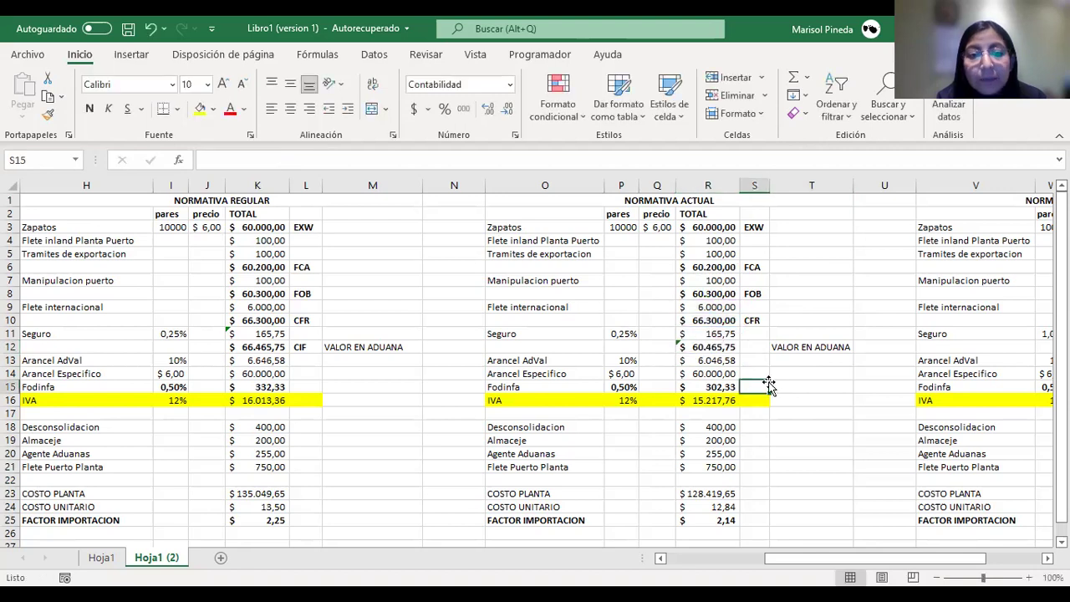
left_click(722, 361)
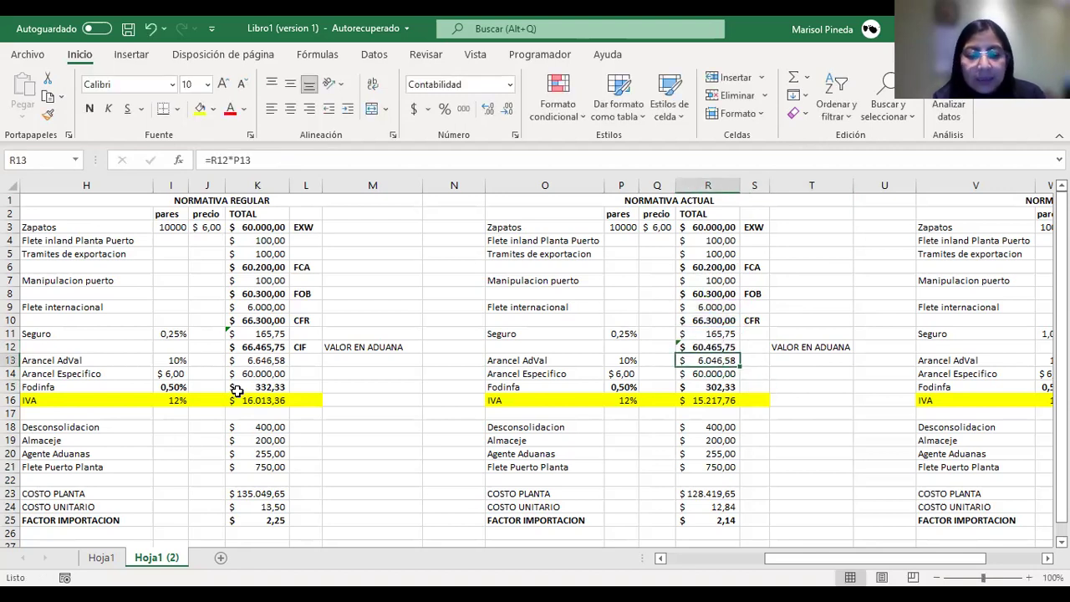
left_click(245, 364, "ctrl")
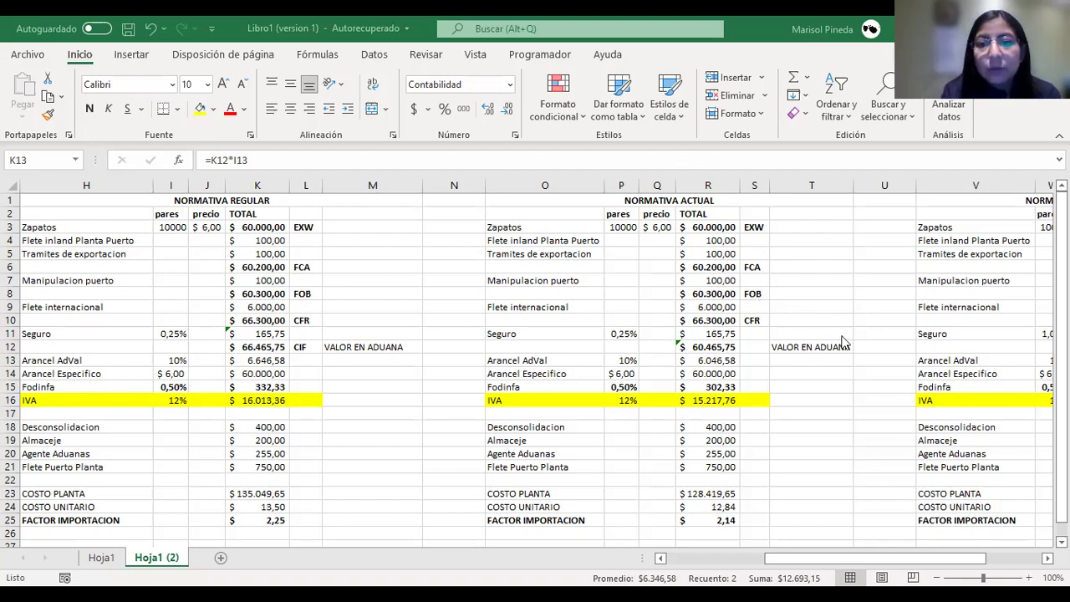
- Examine the Seguro rate under NORMATIVA ACTUAL / SIN SEGURO and compare the Seguro total formulas in R11 and Y11
key("Right")
key("Right")
key("Right")
key("Right")
key("Right")
key("Right")
key("Right")
key("Right")
key("Right")
key("Right")
key("Right")
key("Right")
key("Right")
key("Right")
key("Right")
key("Right")
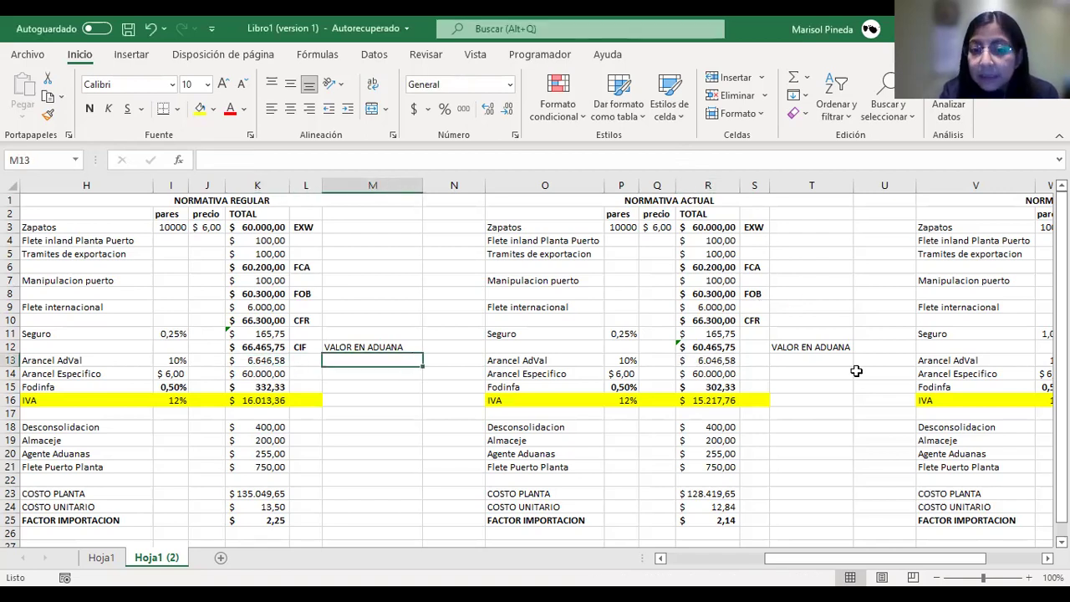
scroll(856, 371, "right", 2)
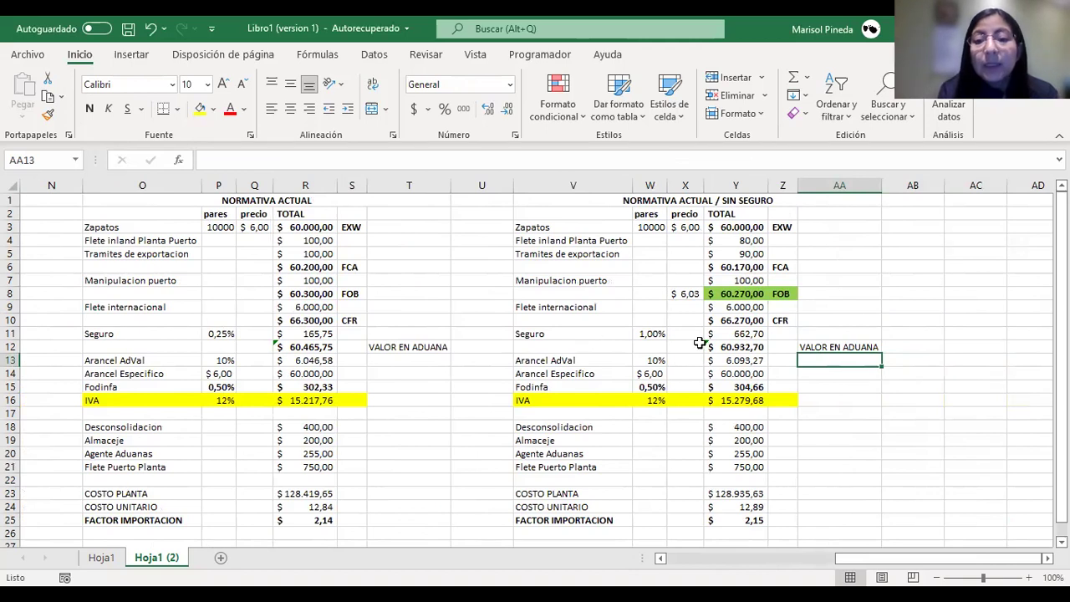
left_click(658, 334)
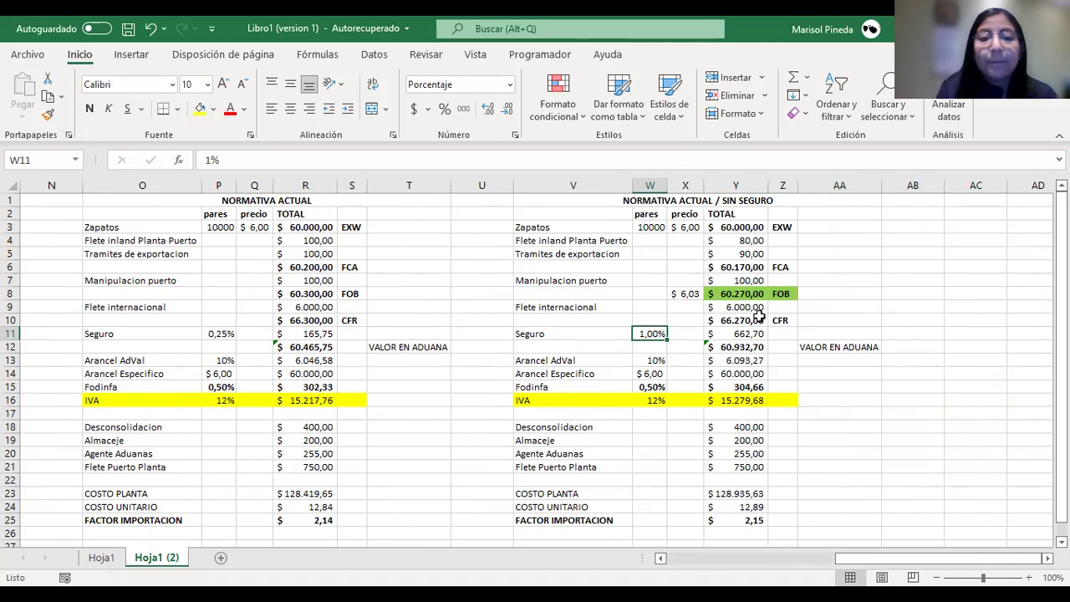
left_click(308, 334)
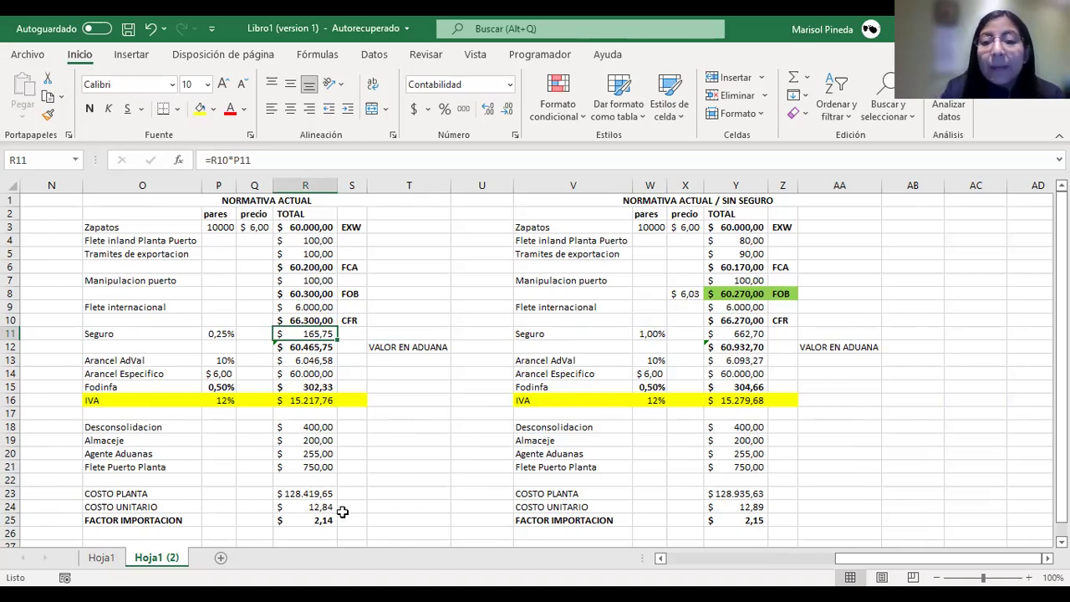
left_click(743, 332)
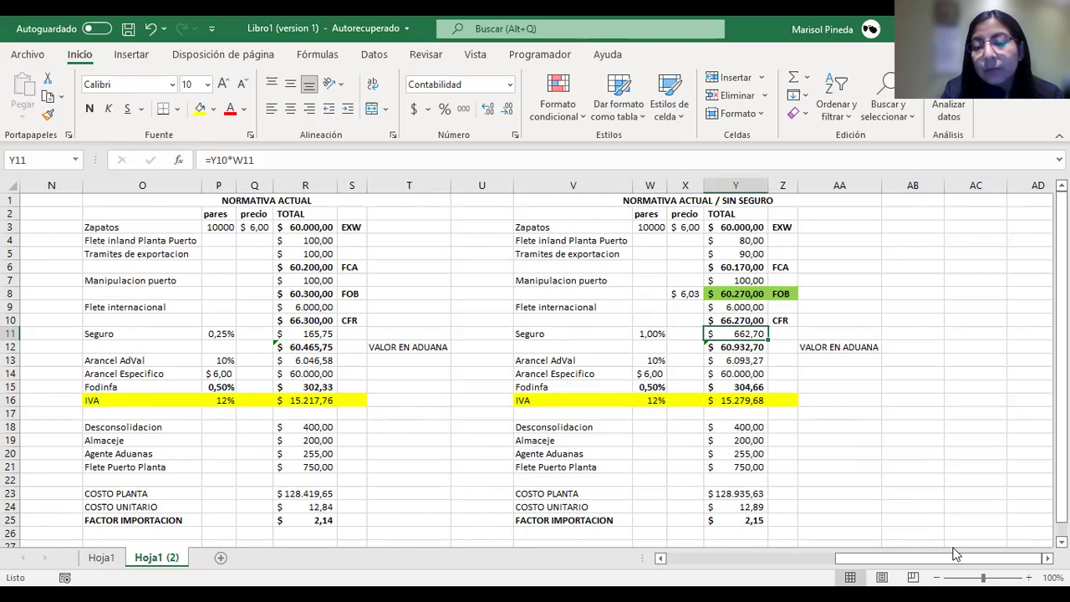